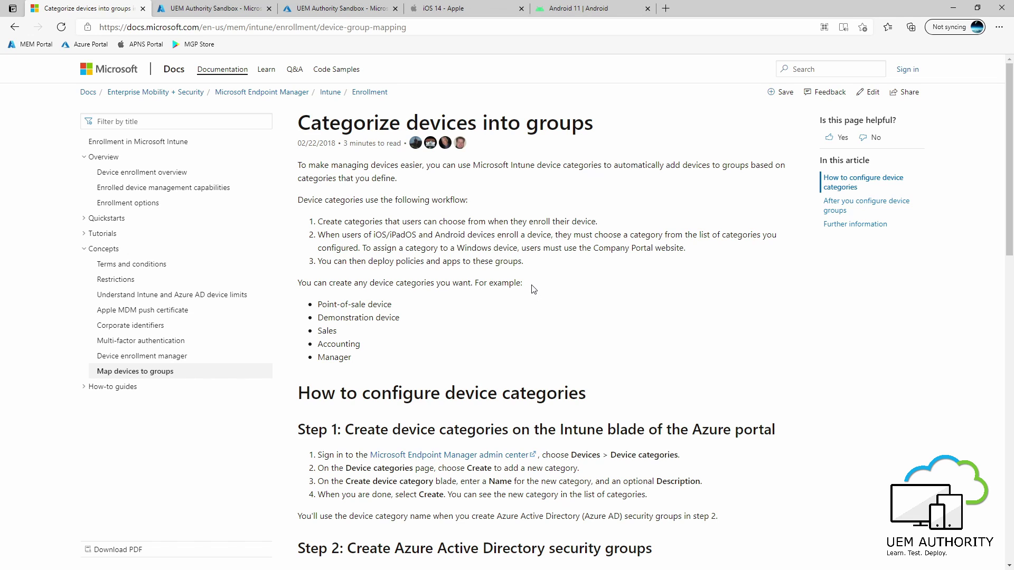
Go from the admin center home to Devices and open the empty Device categories list.
click(211, 9)
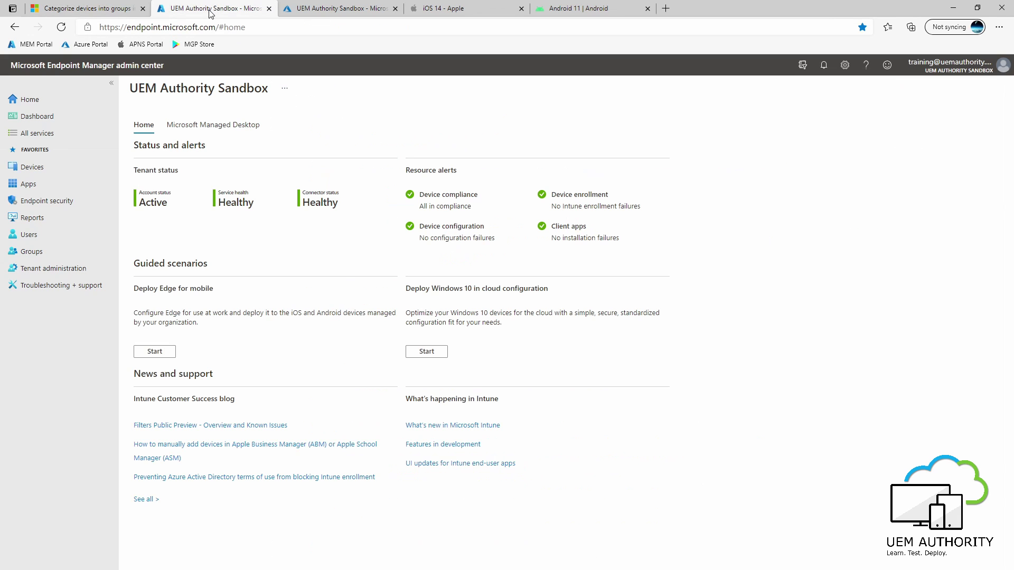
click(52, 172)
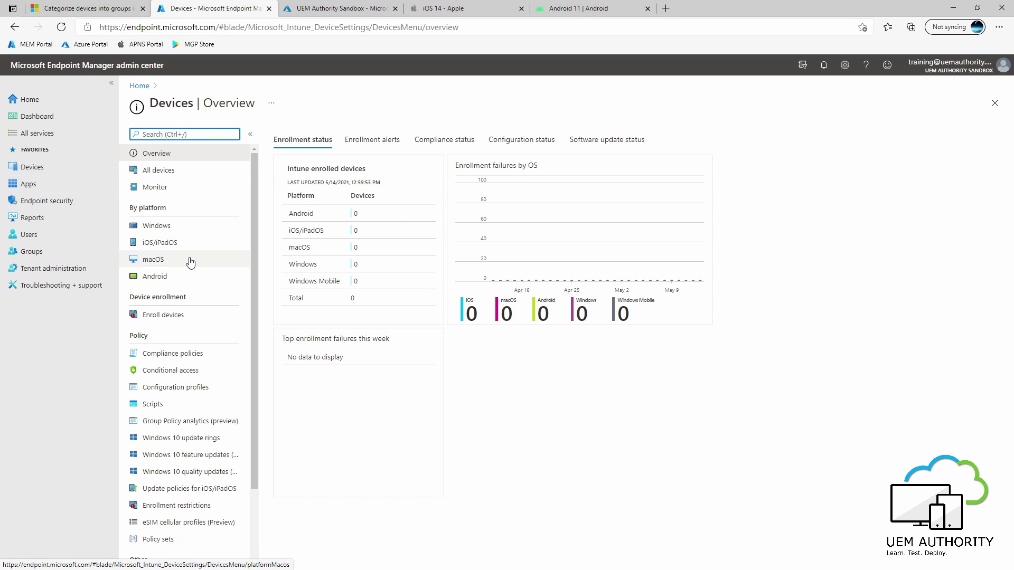
scroll(192, 255, down, 2)
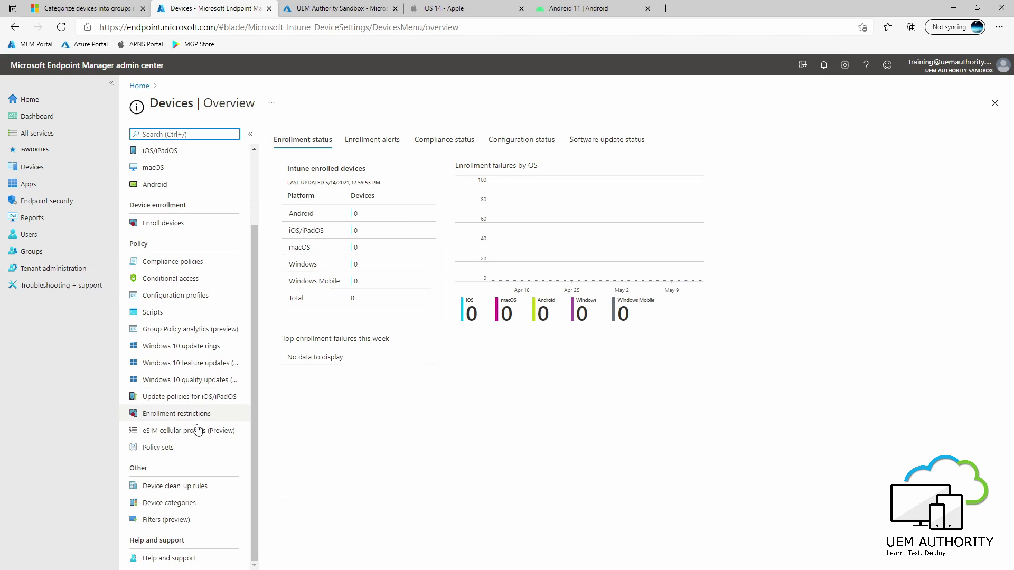
click(180, 506)
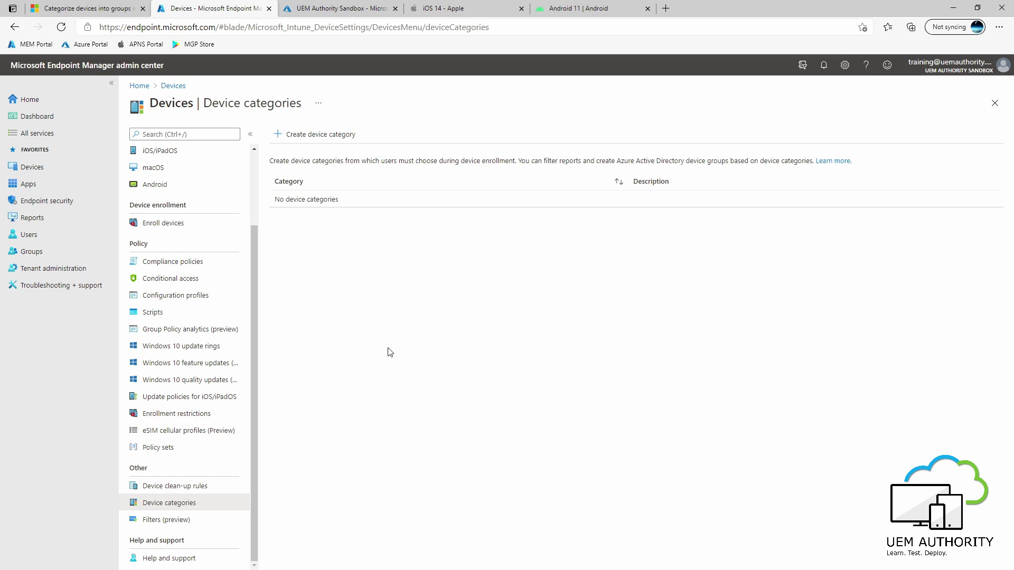
Define a Marketing category described 'Device category for Marketing iPhones' and reach its review summary.
click(308, 136)
click(308, 165)
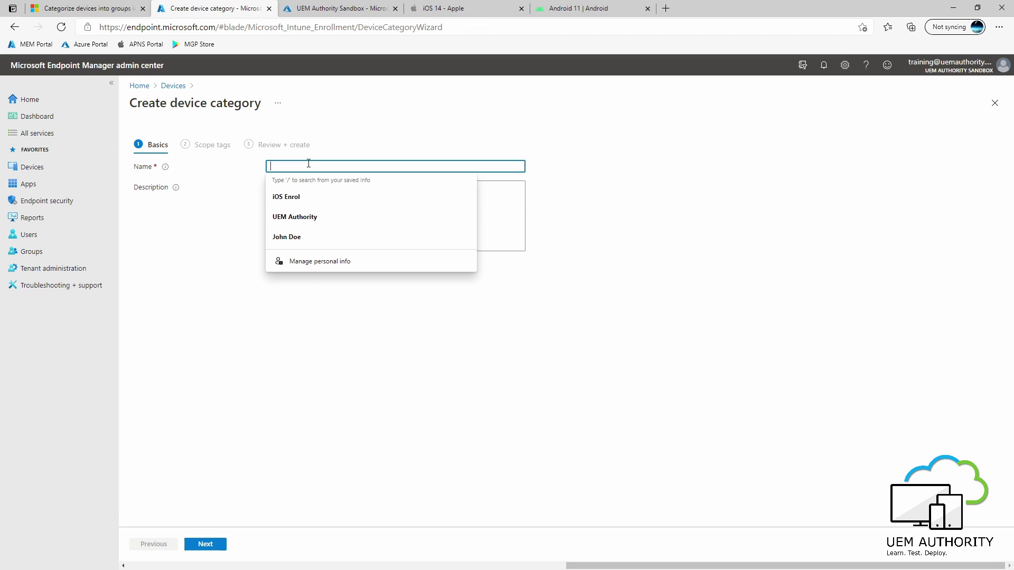
text(Mar)
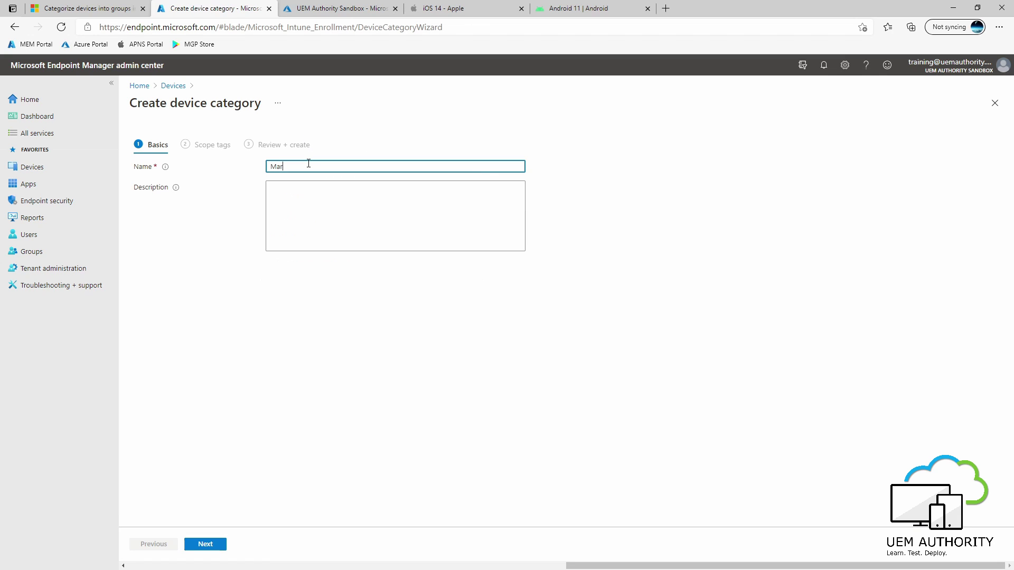
text(keting)
click(315, 188)
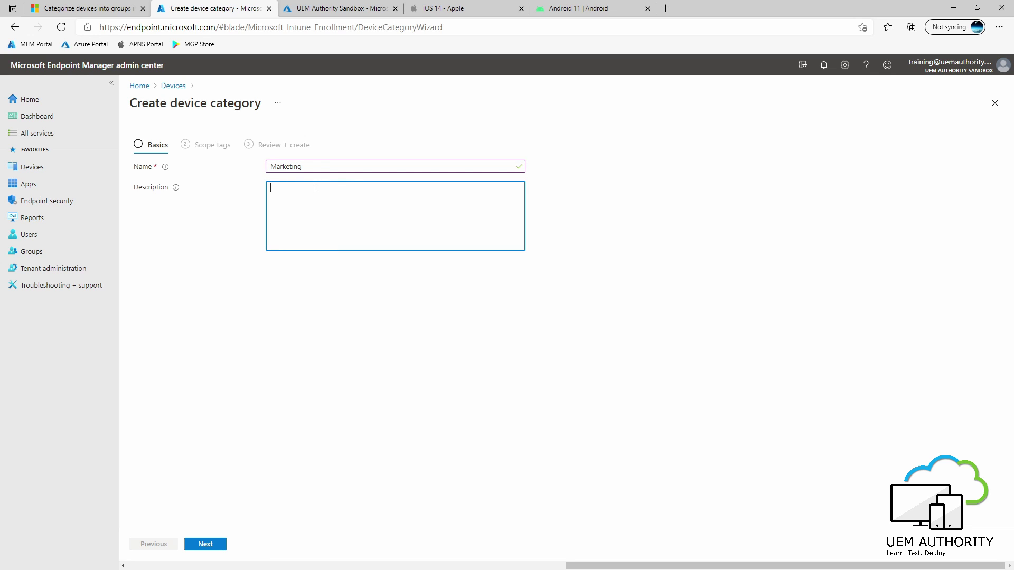
text(Device categr)
key(BackSpace)
text(ory)
key(BackSpace)
key(BackSpace)
key(BackSpace)
text(ory for Marketing iPhnone)
click(208, 546)
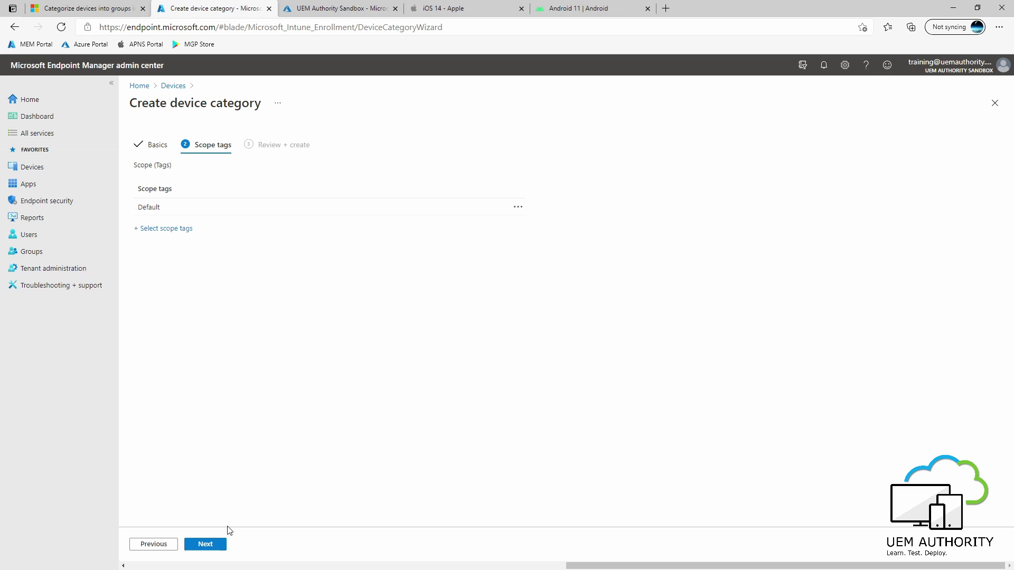
click(213, 550)
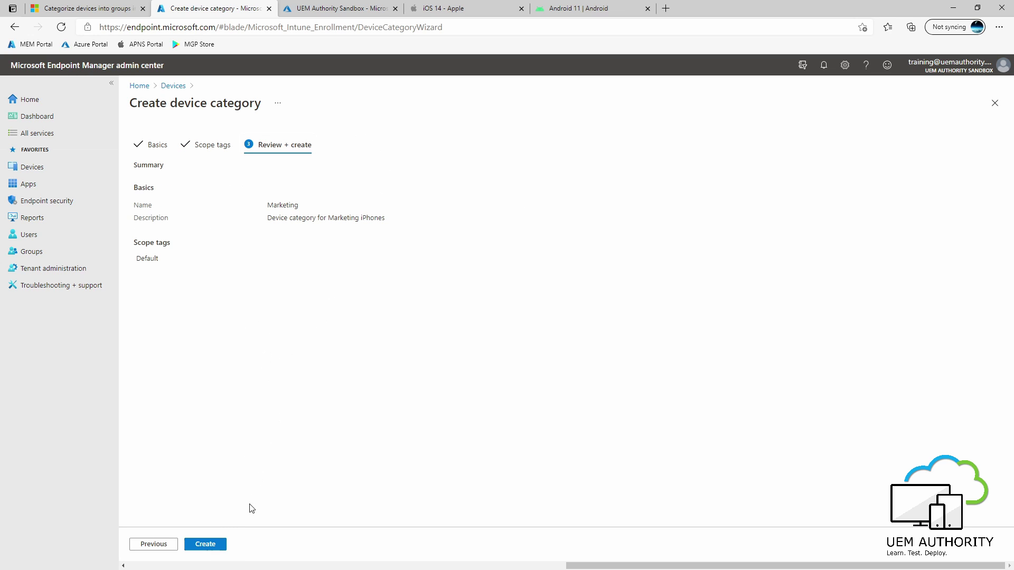
Create the Marketing category, then an IT category described 'Device category for IT devices'.
click(214, 545)
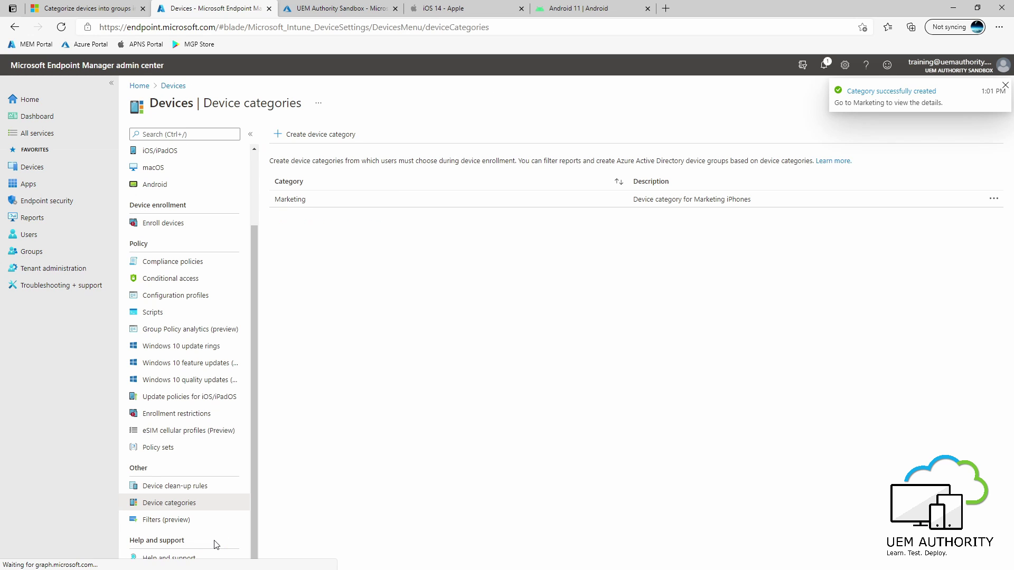
click(306, 135)
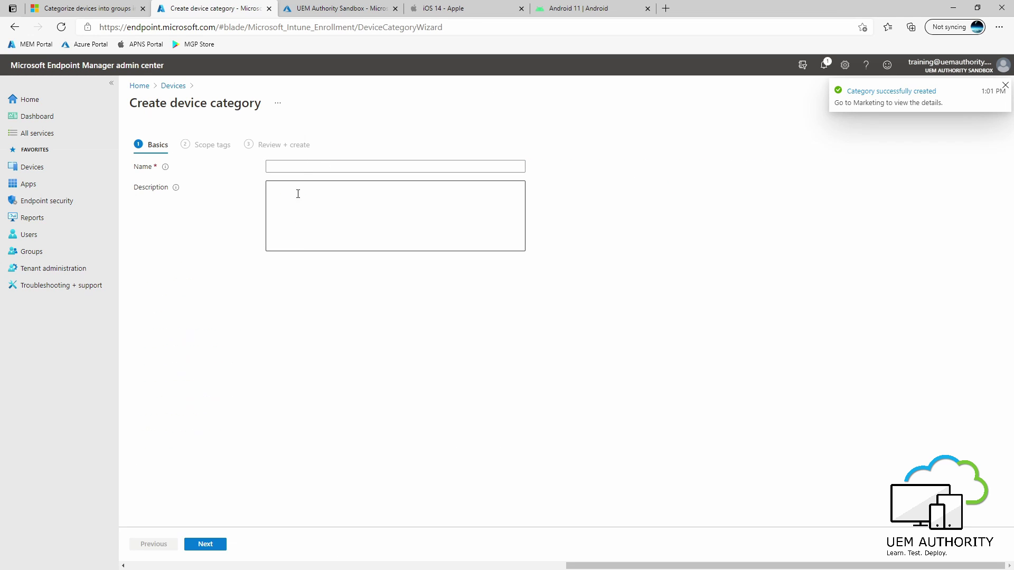
click(296, 167)
text(IT)
key(Tab)
text(Device c)
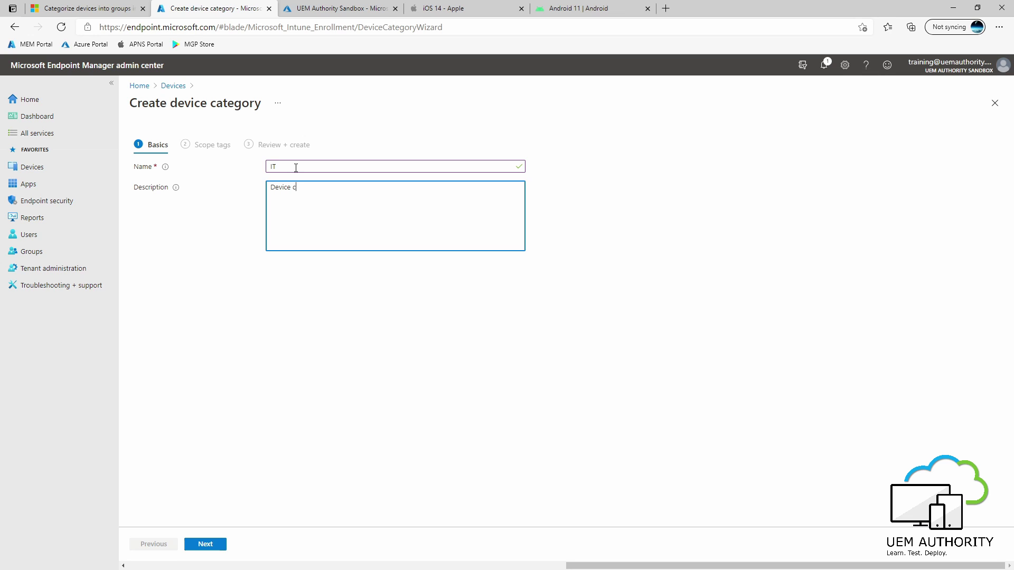
text(ategory for IT devices.)
click(211, 545)
click(191, 544)
click(204, 545)
Create a Sales device category with a description for Sales devices.
click(309, 139)
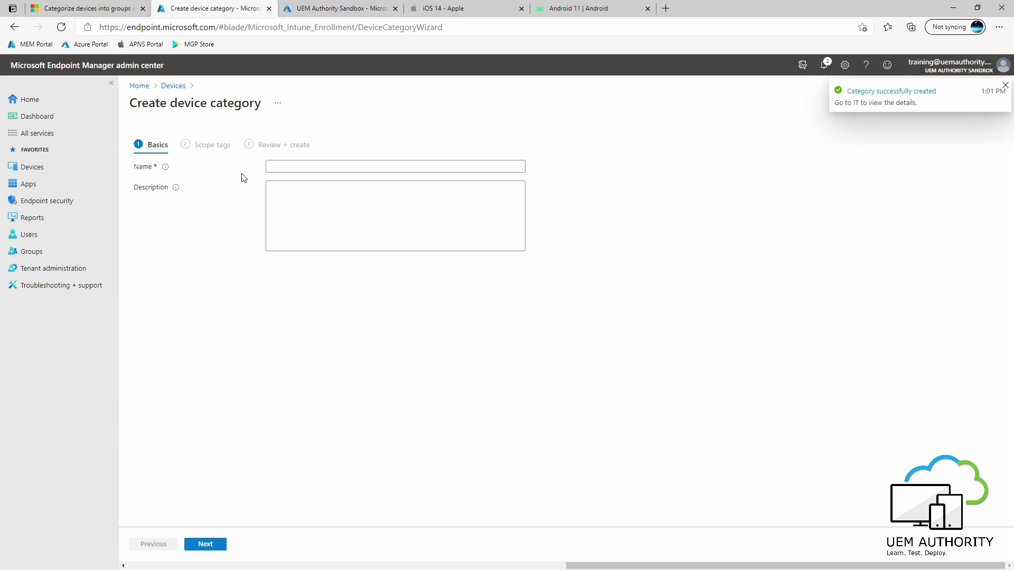
click(272, 166)
text(Sales)
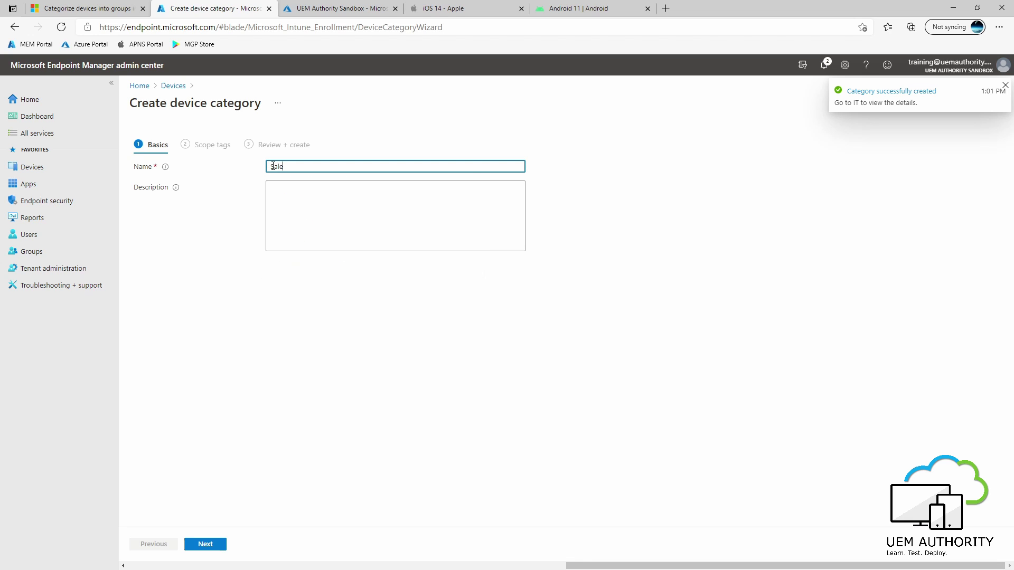
click(389, 211)
text(Devc)
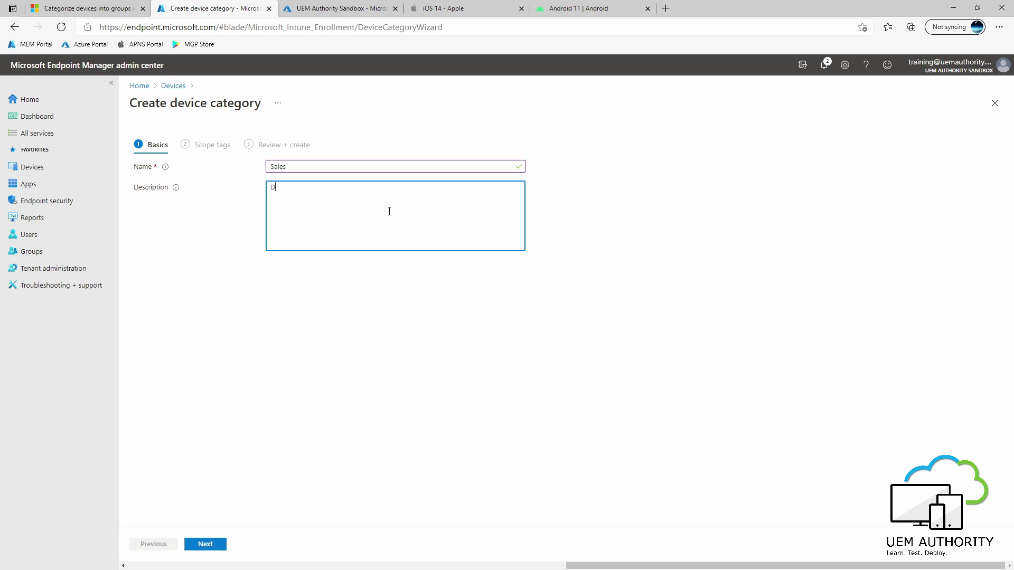
key(BackSpace)
text(ice category for Sales De)
key(BackSpace)
key(BackSpace)
text(devic)
click(201, 549)
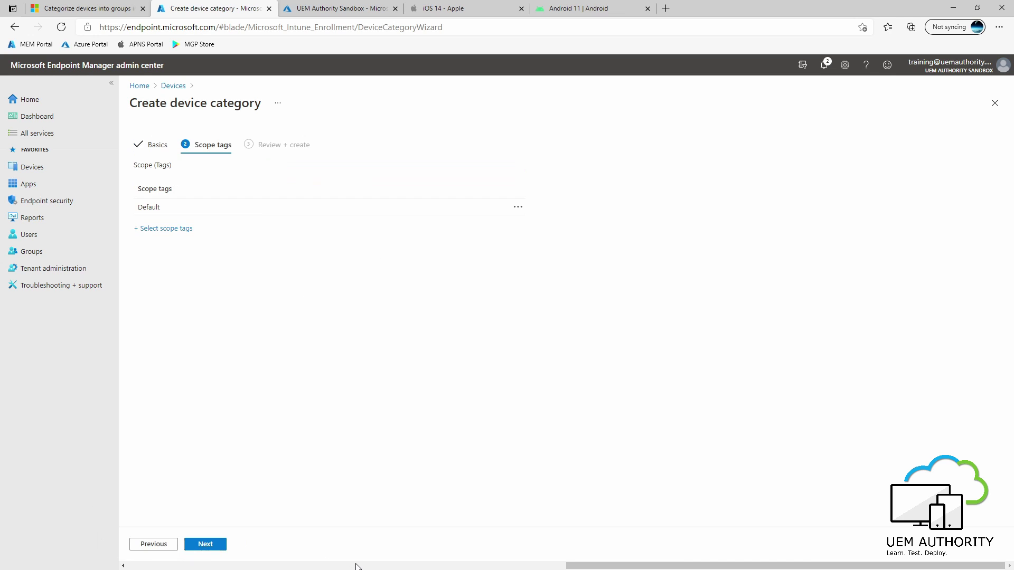
click(225, 550)
click(205, 546)
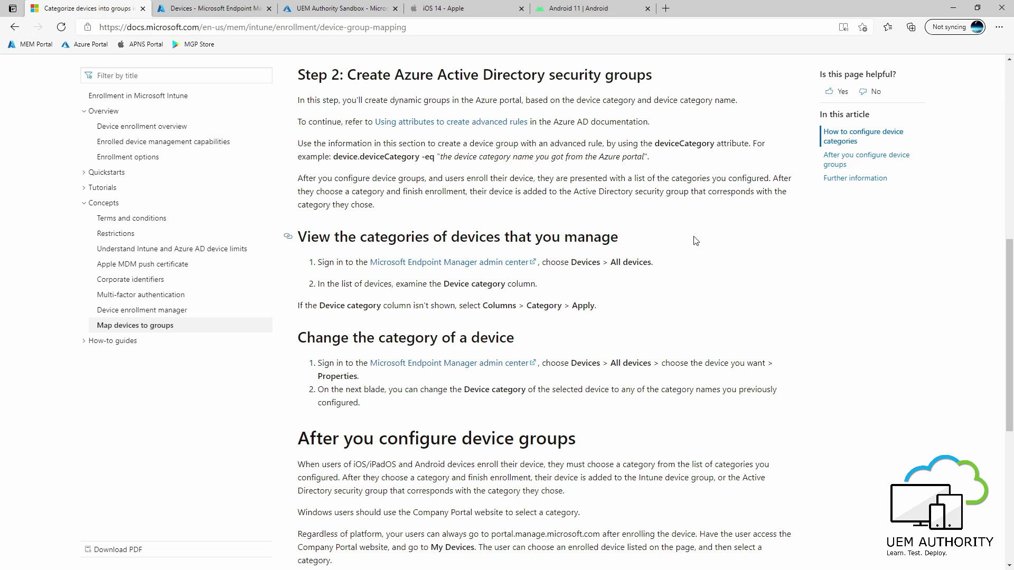
Start a new group from Azure AD's All groups and name it Marketing Devices.
click(311, 11)
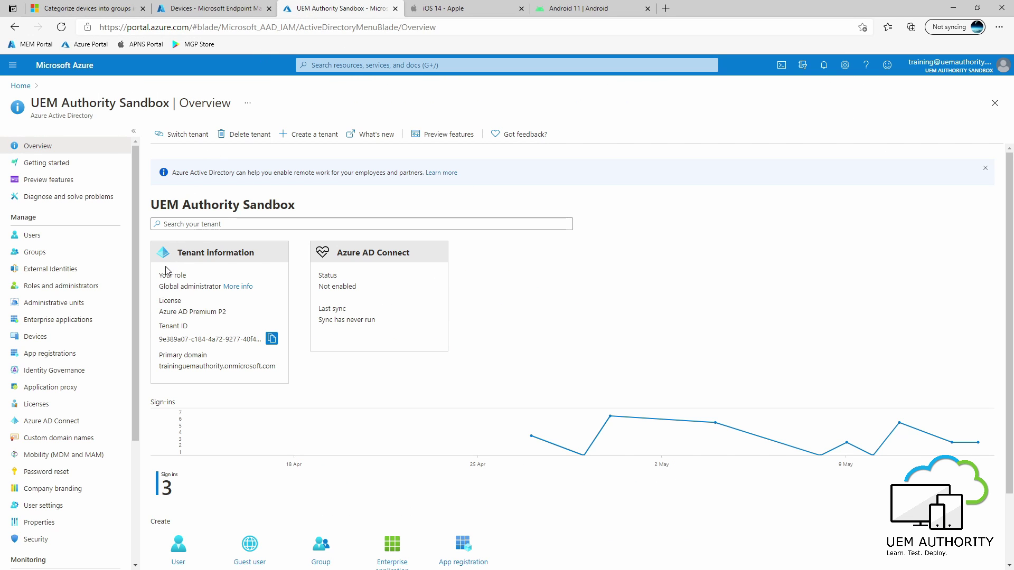
click(34, 252)
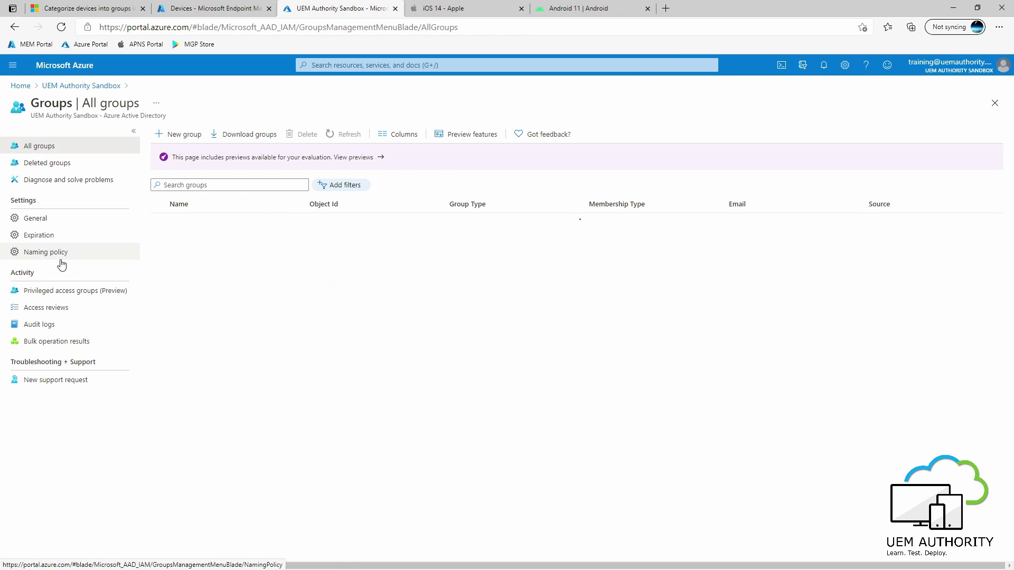
click(169, 133)
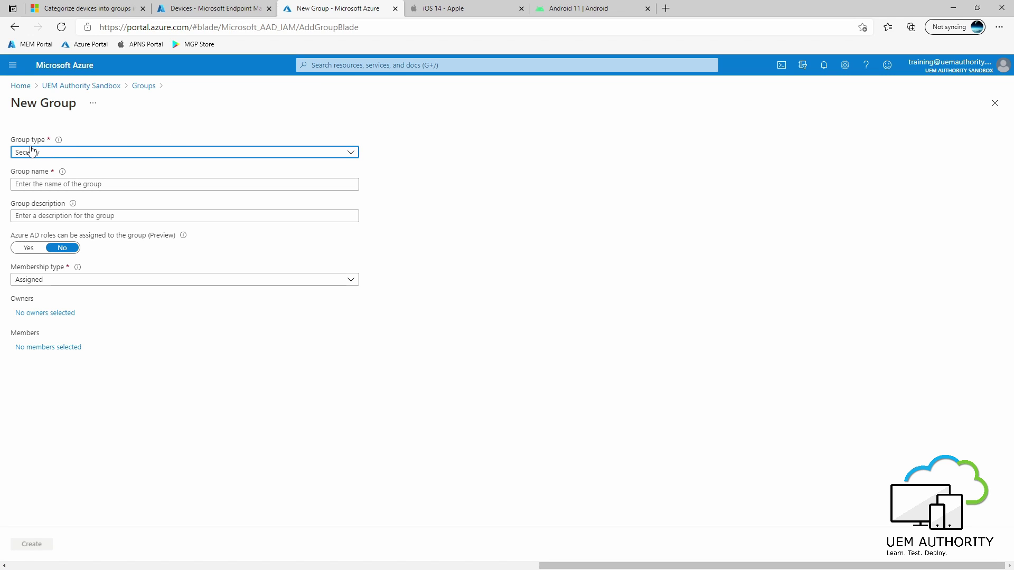
click(45, 185)
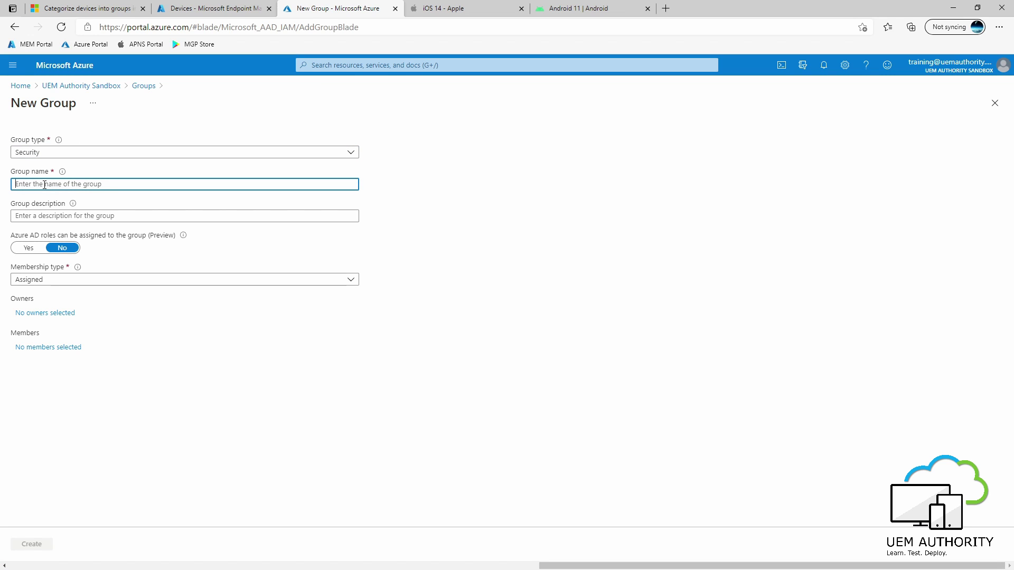
text(Marketing)
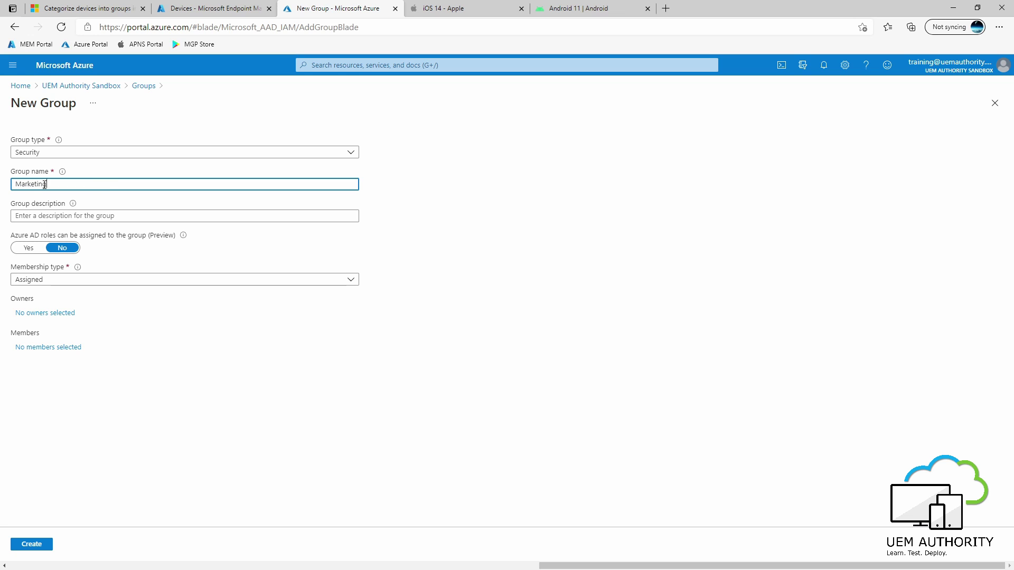
text( Devices)
Give the group the description 'Group for Marketing devices.'.
click(47, 215)
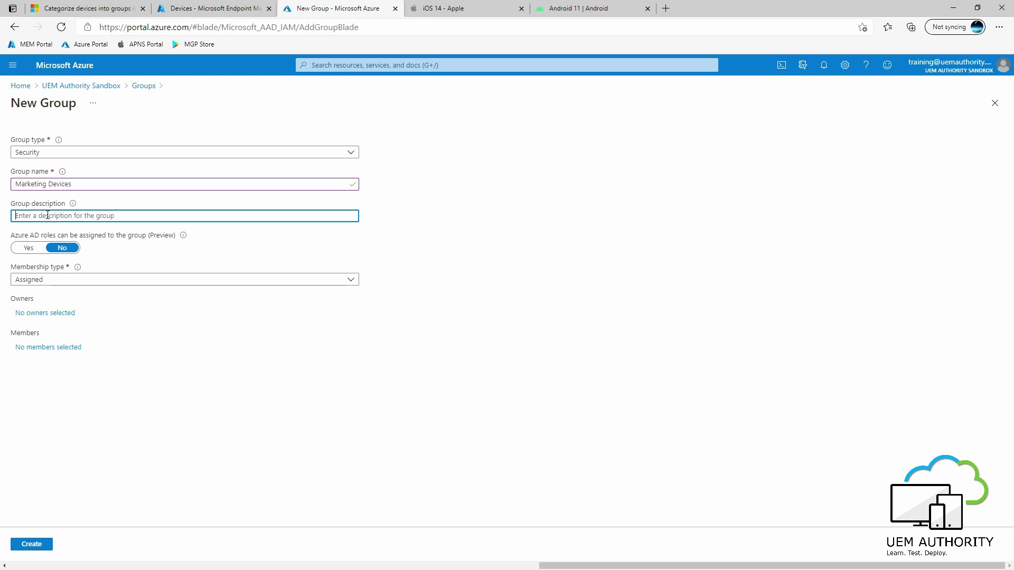
text(Group)
text(s)
key(BackSpace)
key(BackSpace)
text(for Marketing)
key(BackSpace)
key(BackSpace)
key(BackSpace)
text(ing Devices)
key(BackSpace)
key(BackSpace)
key(BackSpace)
key(BackSpace)
key(BackSpace)
key(BackSpace)
key(BackSpace)
text(devices.)
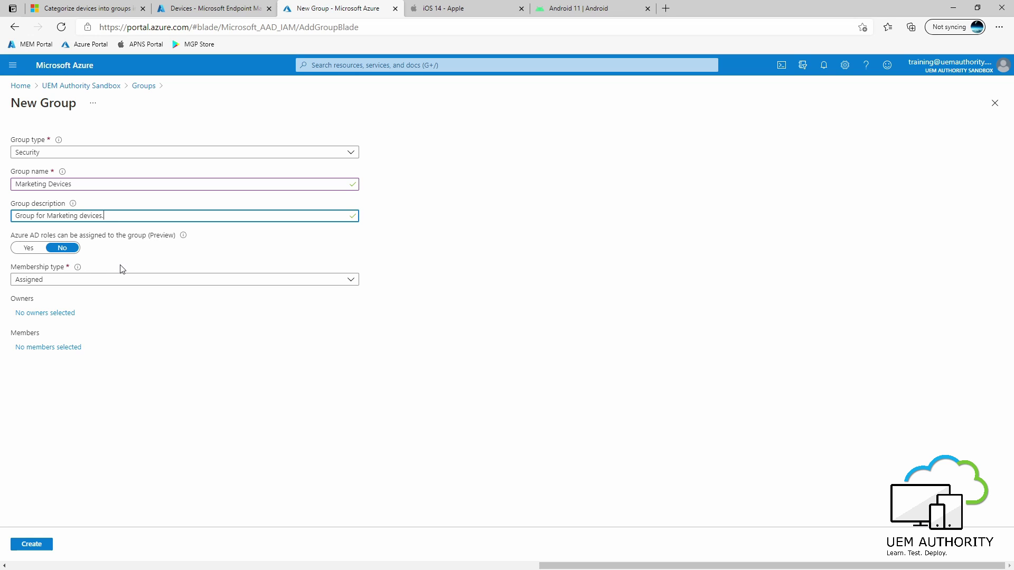
Set the new group's membership type to Dynamic Device.
click(157, 284)
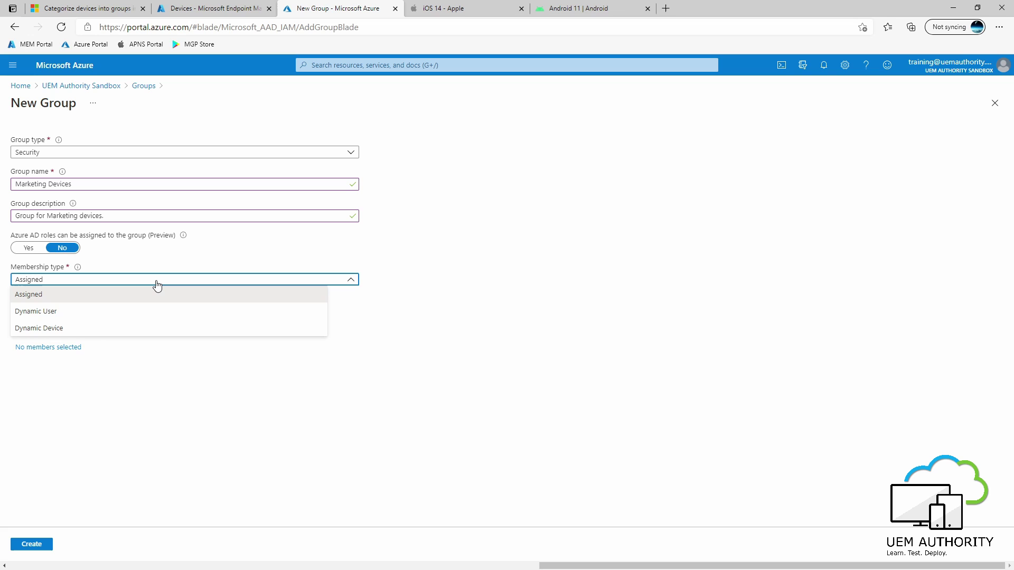
click(70, 328)
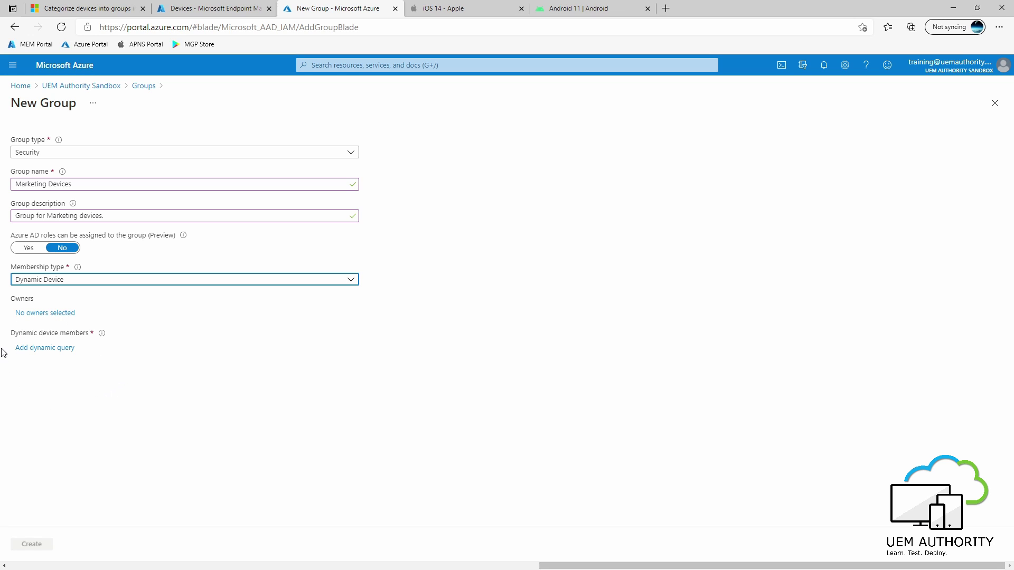
Build a dynamic membership rule row with property deviceCategory and operator Equals, value pending.
click(47, 349)
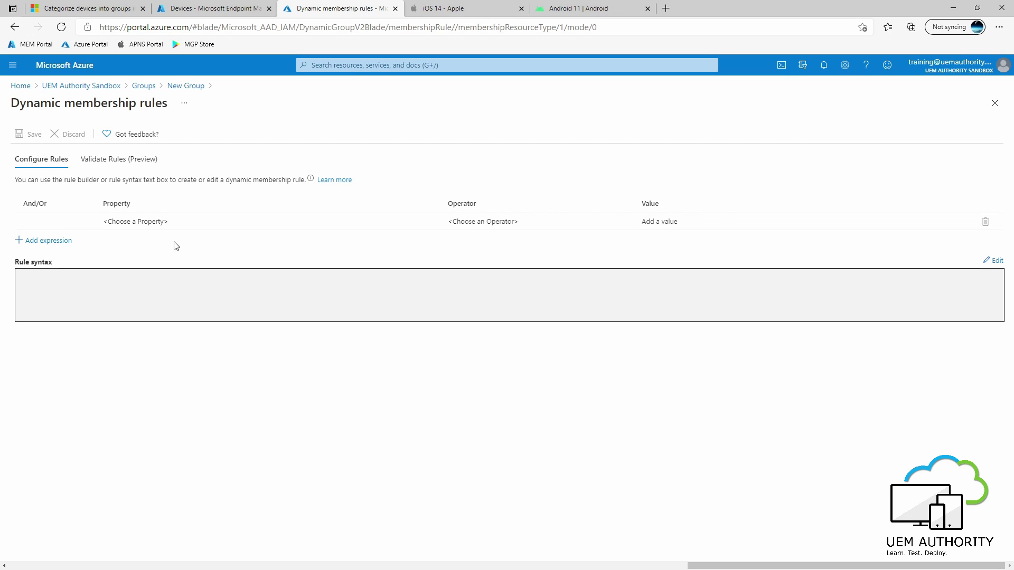
click(194, 224)
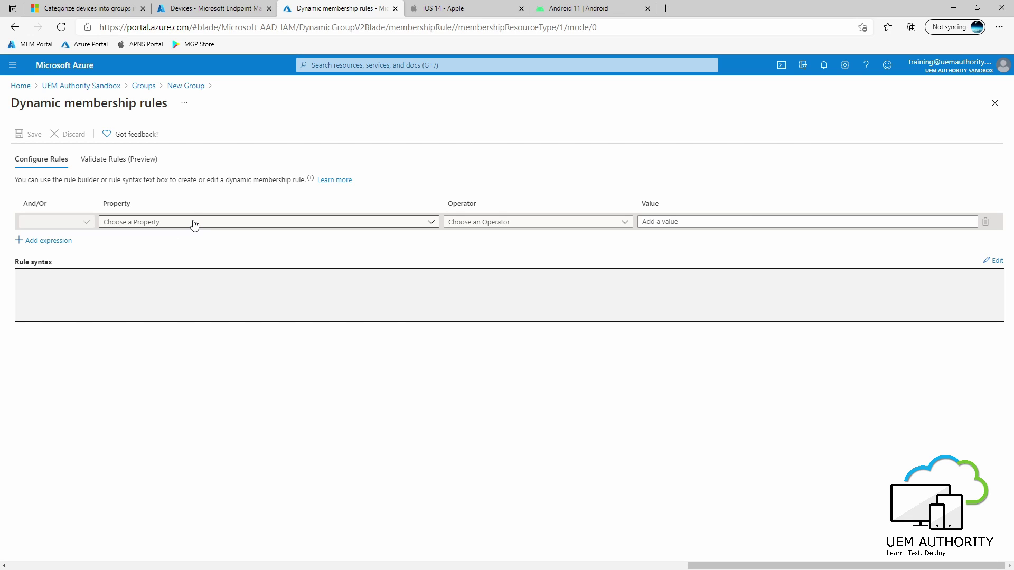
click(194, 223)
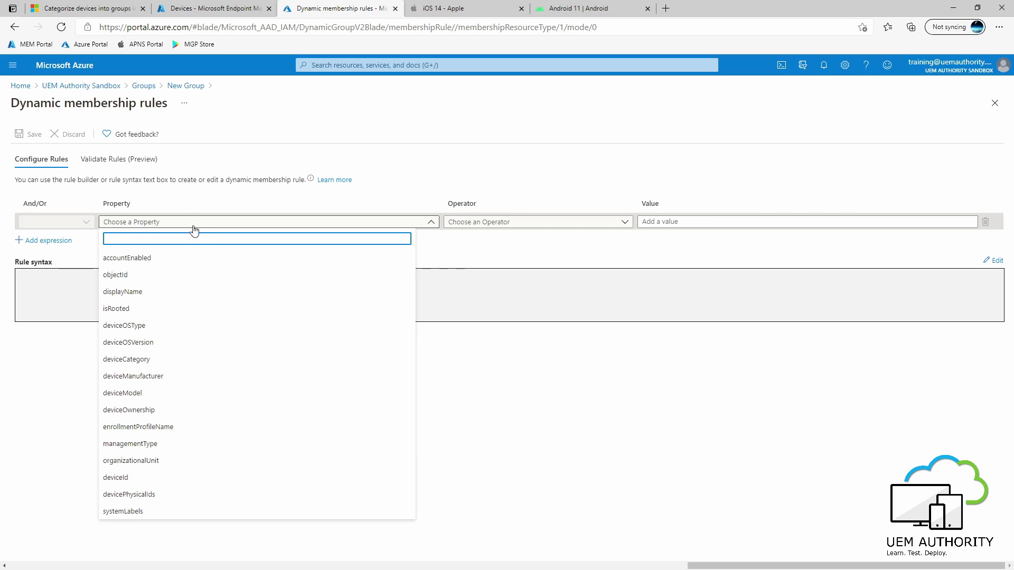
click(148, 360)
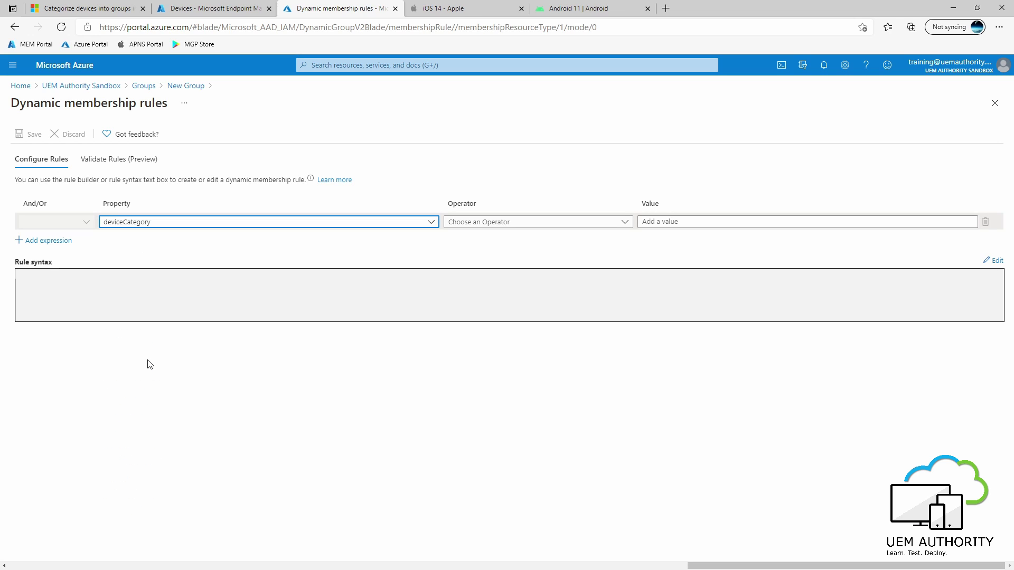
click(490, 223)
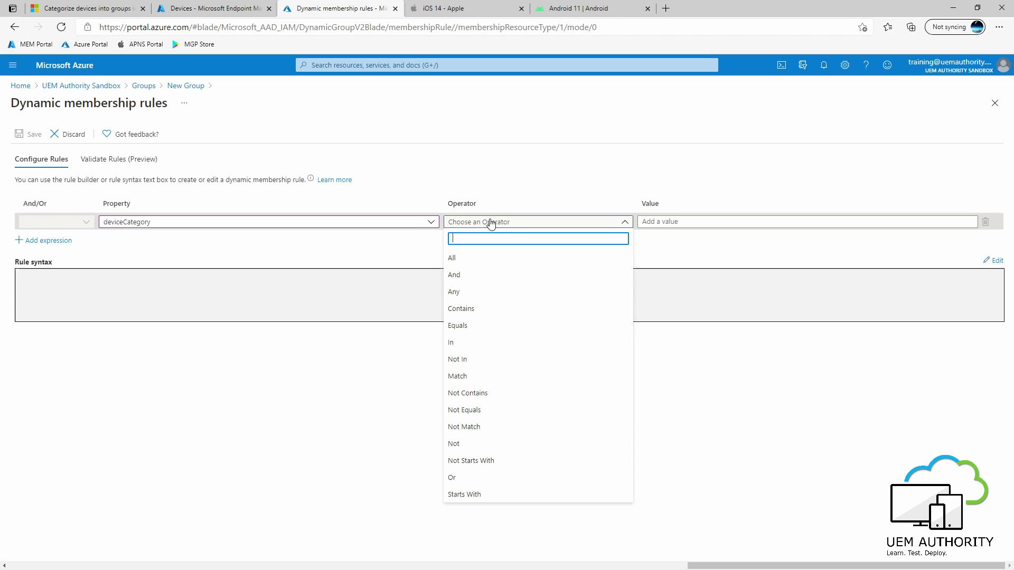
click(467, 326)
click(660, 221)
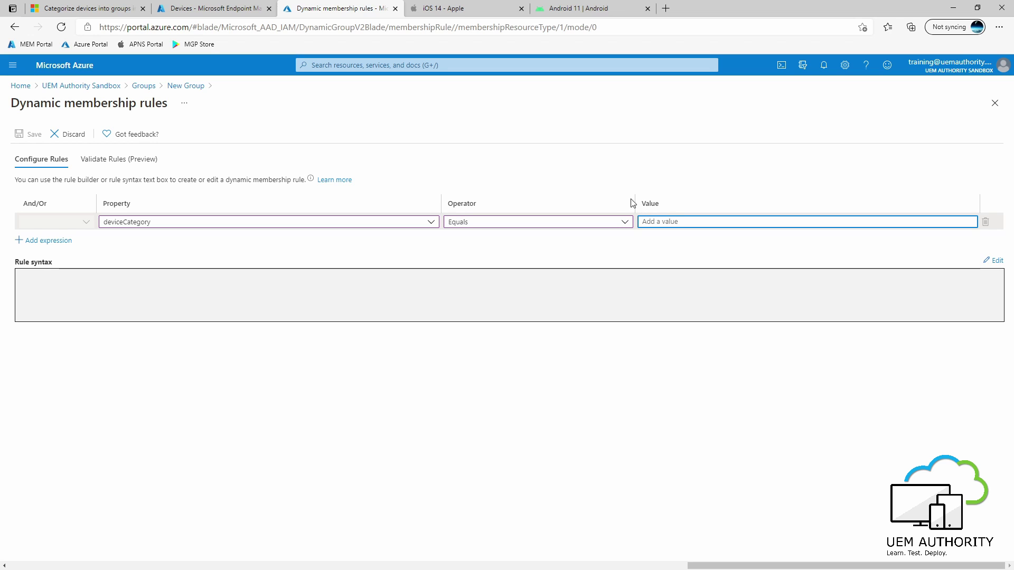
Check the category name in Endpoint Manager and set the rule value to Marketing.
click(199, 11)
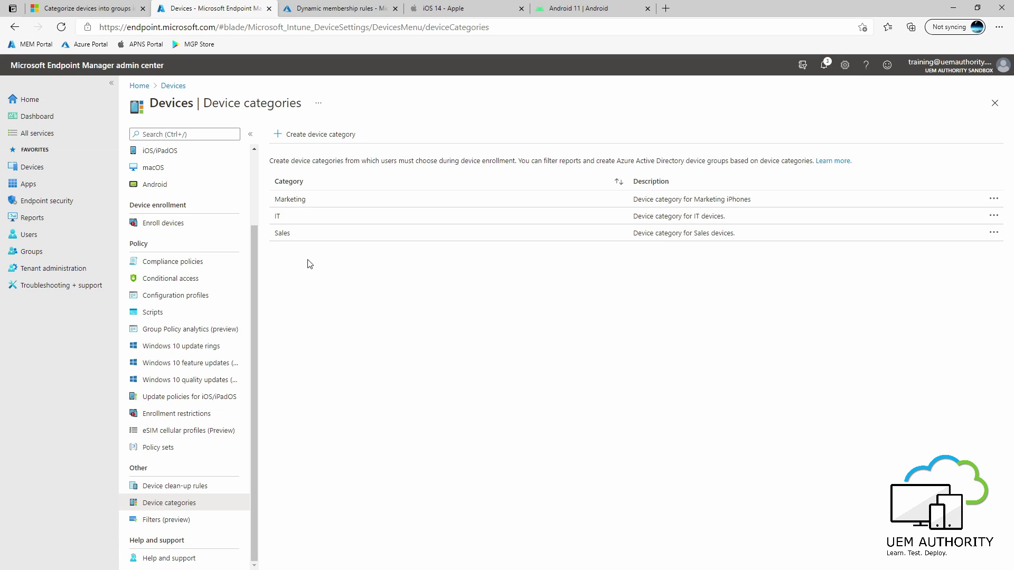
click(319, 6)
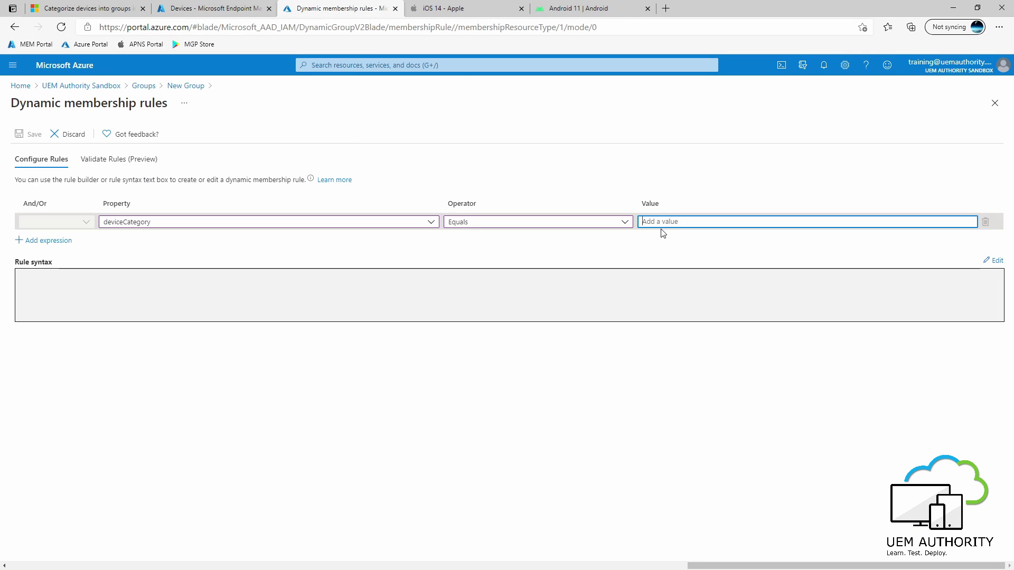
text(Marketing)
click(668, 256)
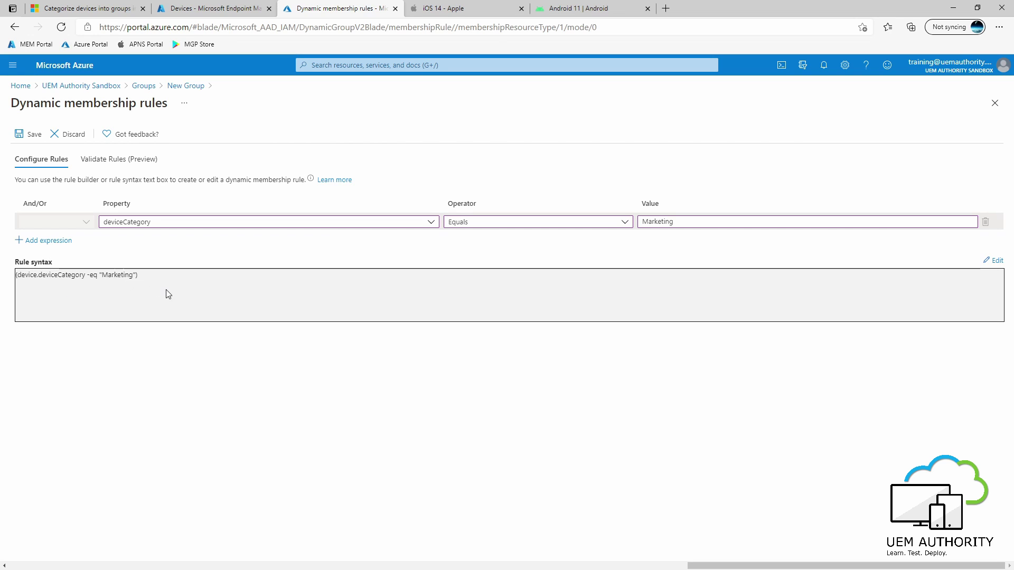
Save the deviceCategory rule and create the Marketing Devices group.
click(29, 136)
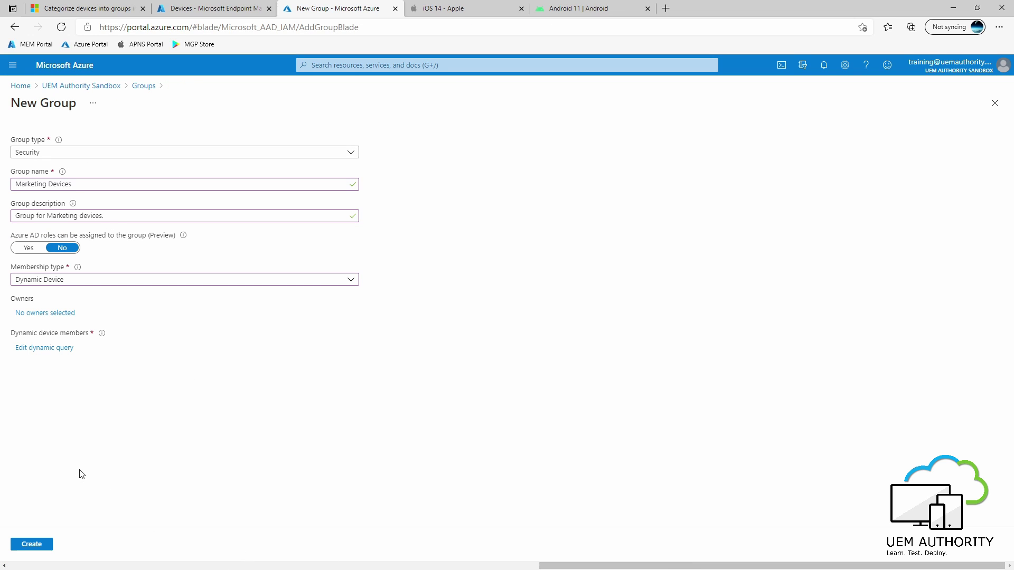
click(33, 545)
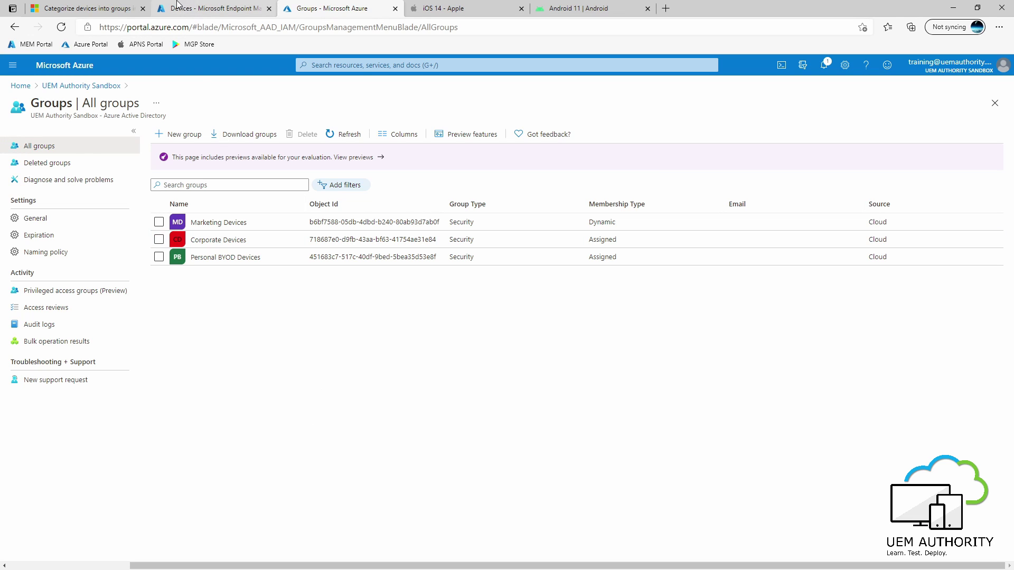
Review the Endpoint Manager device categories, then return to the All groups list.
click(191, 9)
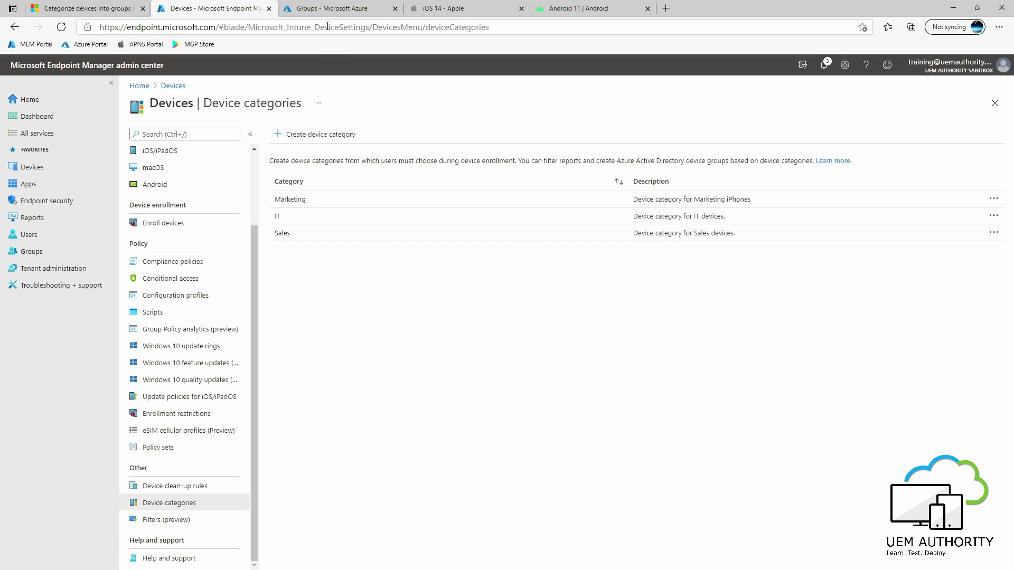
click(329, 9)
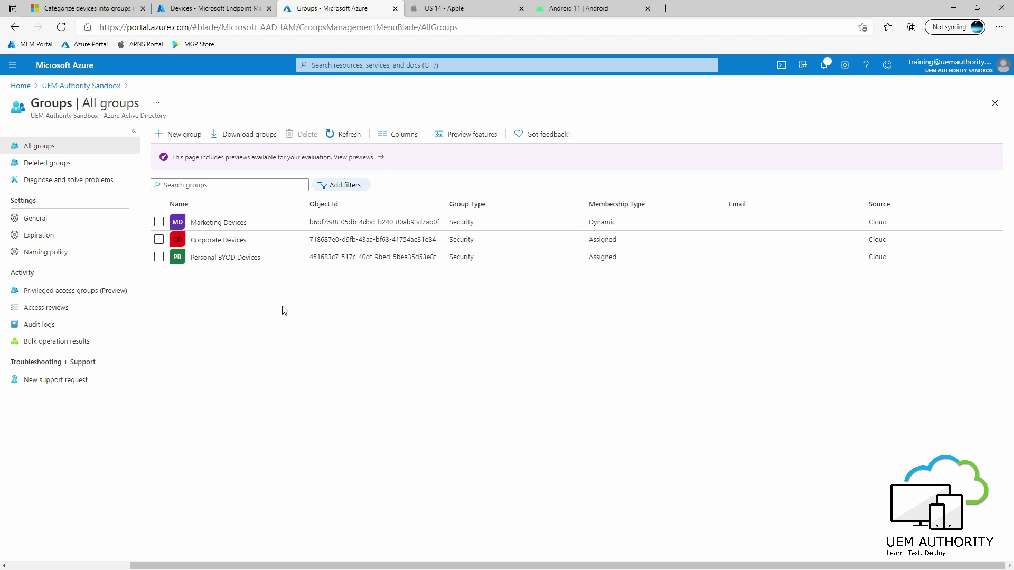
Open the Marketing Devices group and view its still-empty Members page.
click(239, 224)
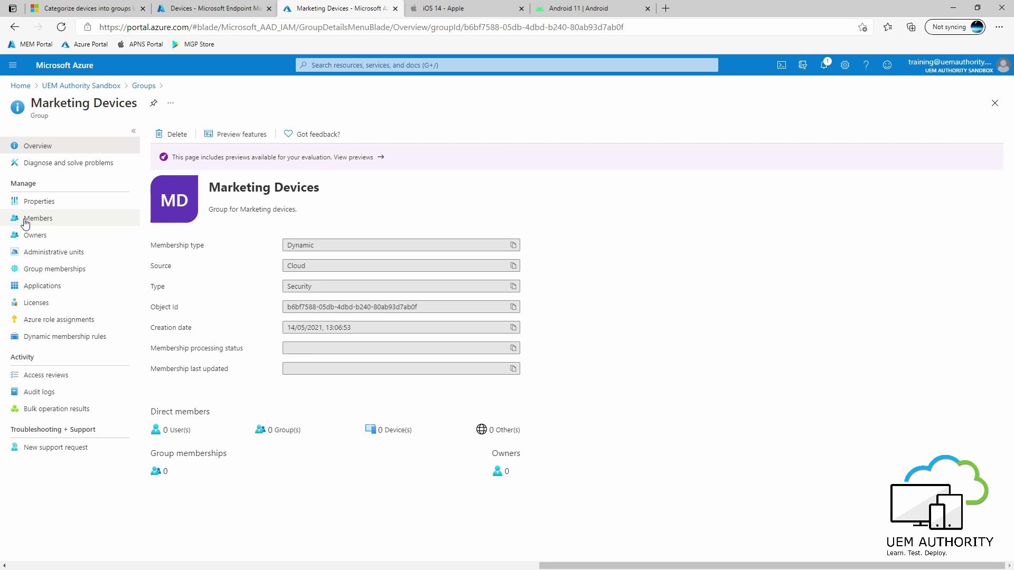
click(25, 222)
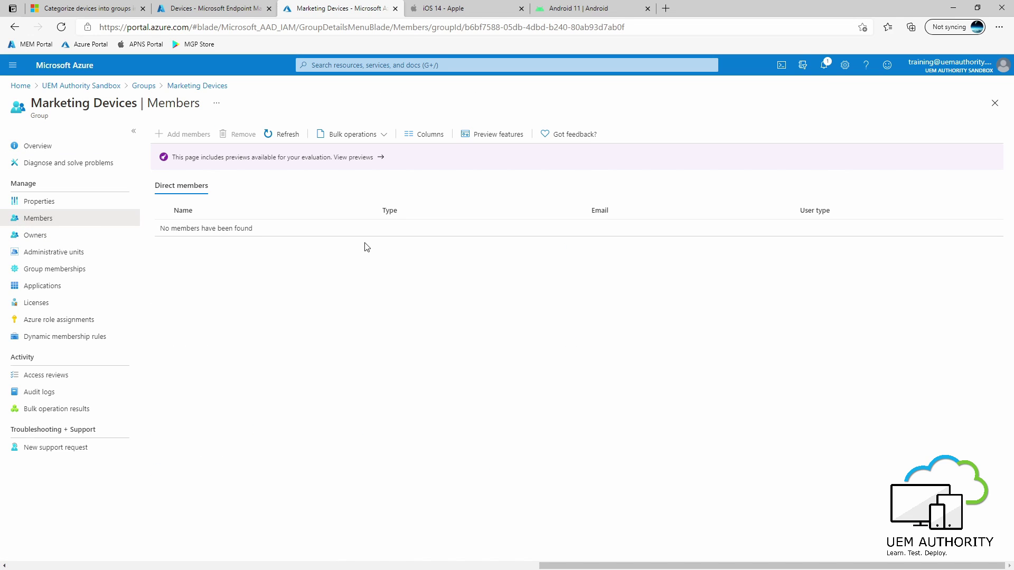